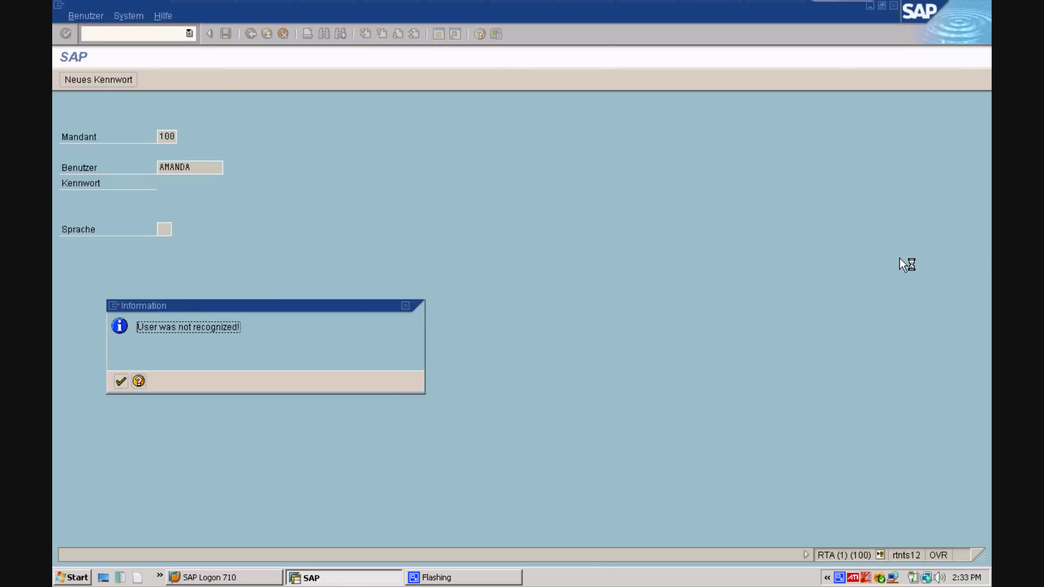
Acknowledge the 'user not recognized' notice, closing the failed logon session
{"action": "left_click", "coordinate": [121, 382]}
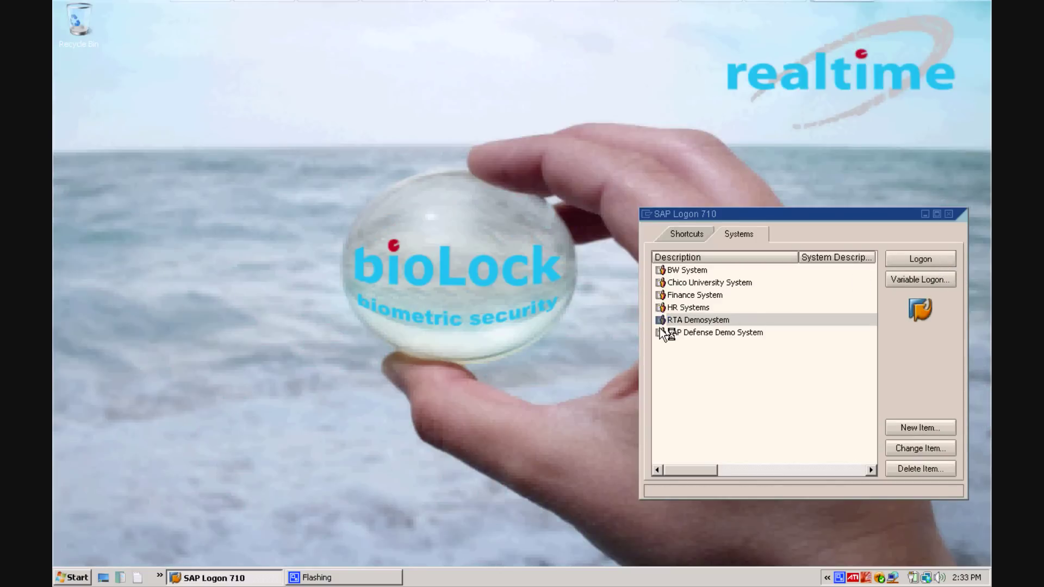
Log on to RTA Demosystem with the user's credentials, then open and exit Display Purchase Order ME29N
{"action": "double_click", "coordinate": [675, 321]}
{"action": "type", "text": "amanda"}
{"action": "key", "text": "Tab"}
{"action": "type", "text": "***********"}
{"action": "key", "text": "Return"}
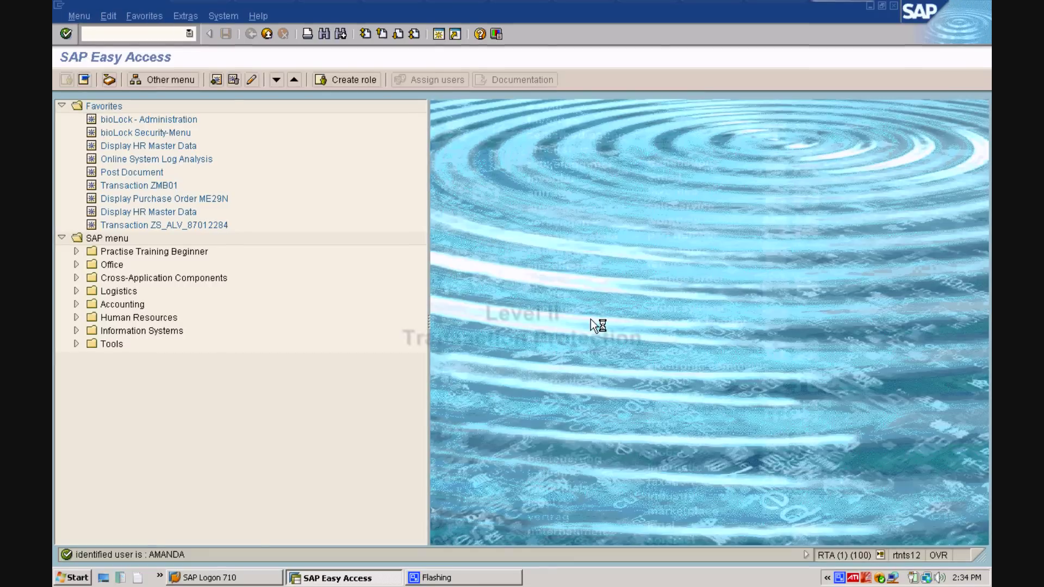
{"action": "double_click", "coordinate": [173, 198]}
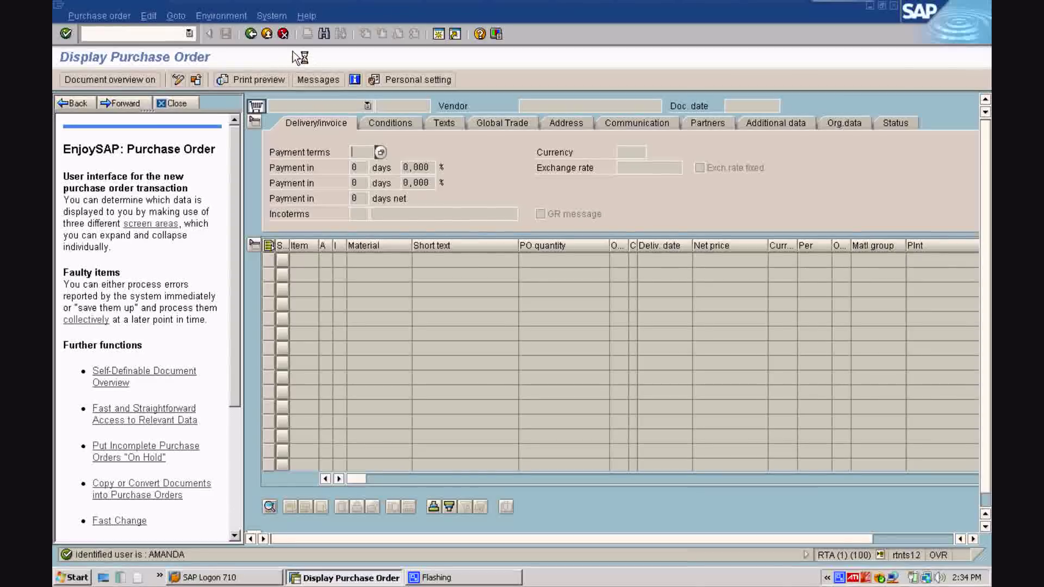
{"action": "left_click", "coordinate": [266, 33]}
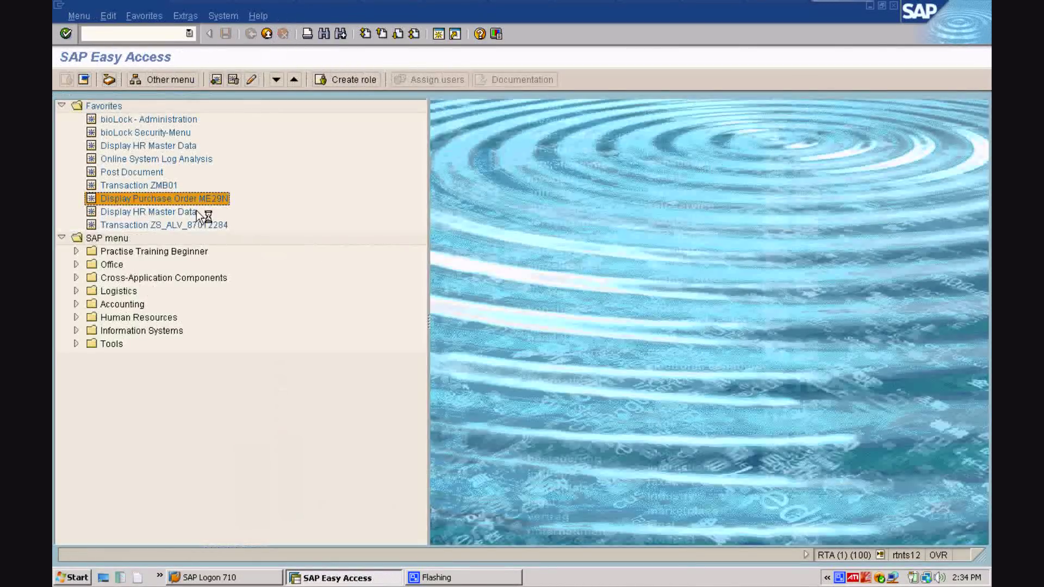
Retry Display Purchase Order ME29N and, after the rejected fingerprint, confirm logging off
{"action": "double_click", "coordinate": [191, 198]}
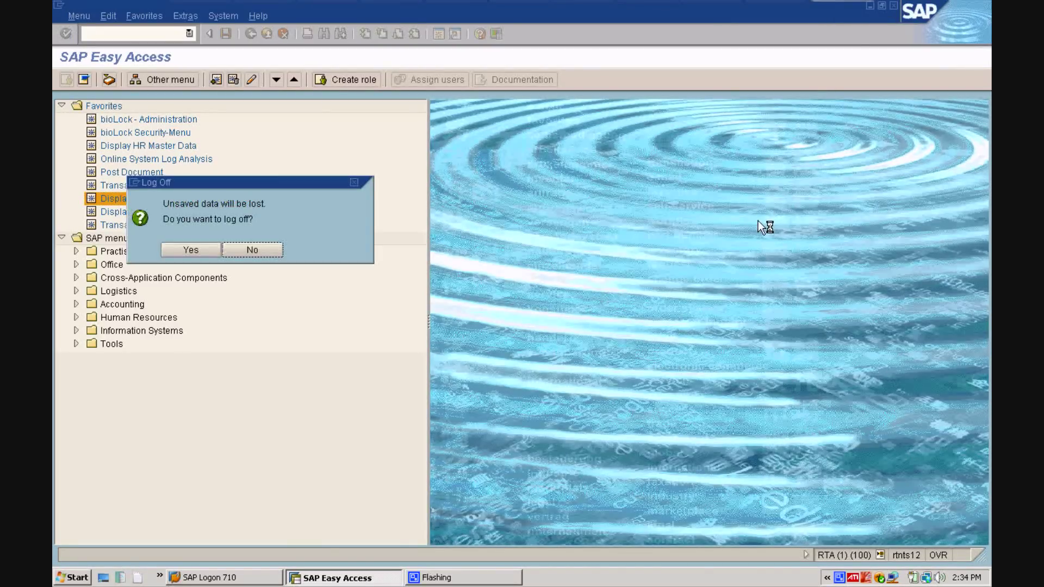
{"action": "left_click", "coordinate": [210, 253]}
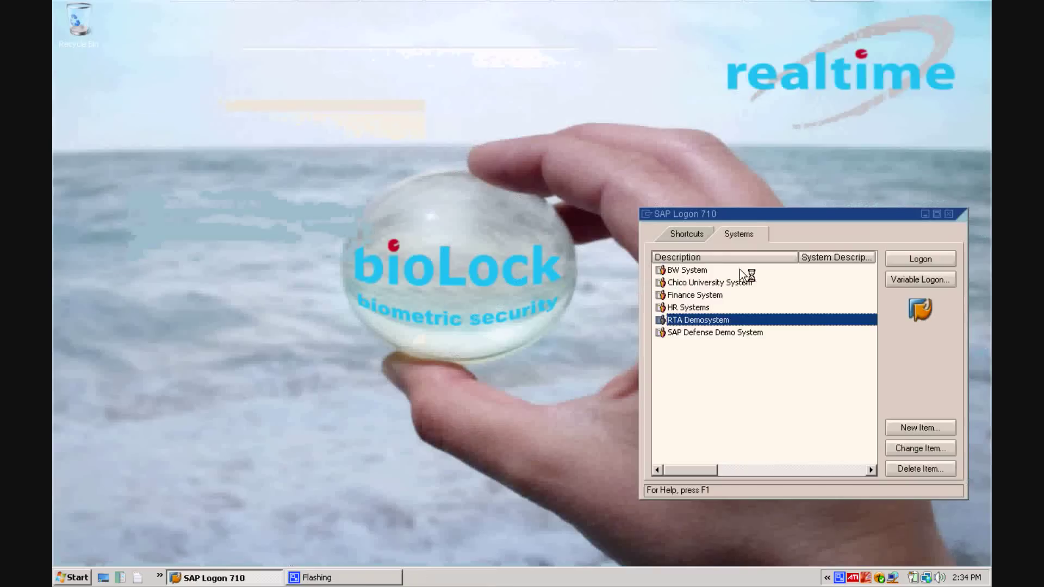
Log on to RTA Demosystem as another user and start Display Purchase Order ME29N
{"action": "left_click", "coordinate": [920, 259]}
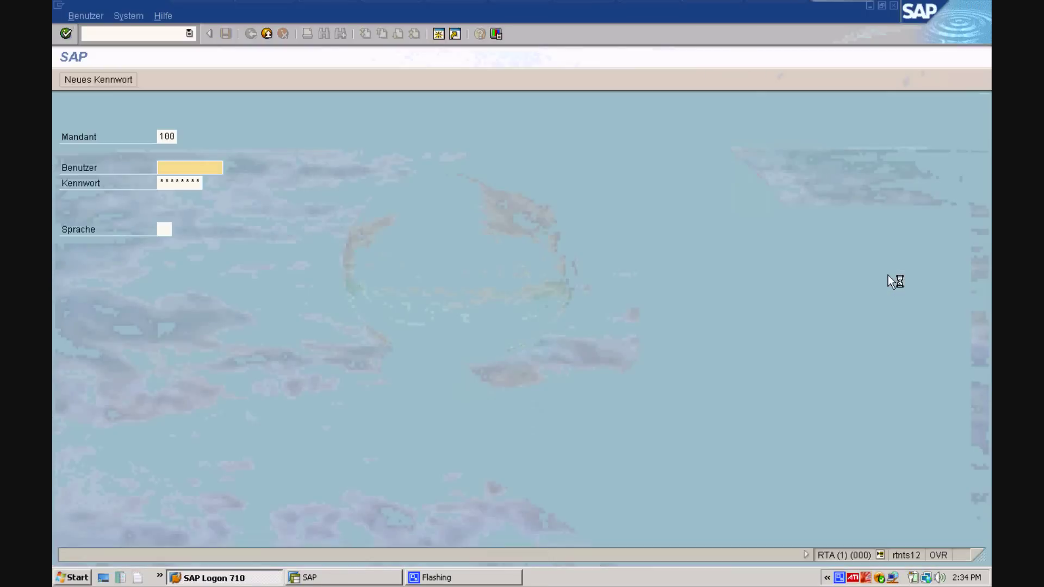
{"action": "type", "text": "thomas"}
{"action": "key", "text": "Tab"}
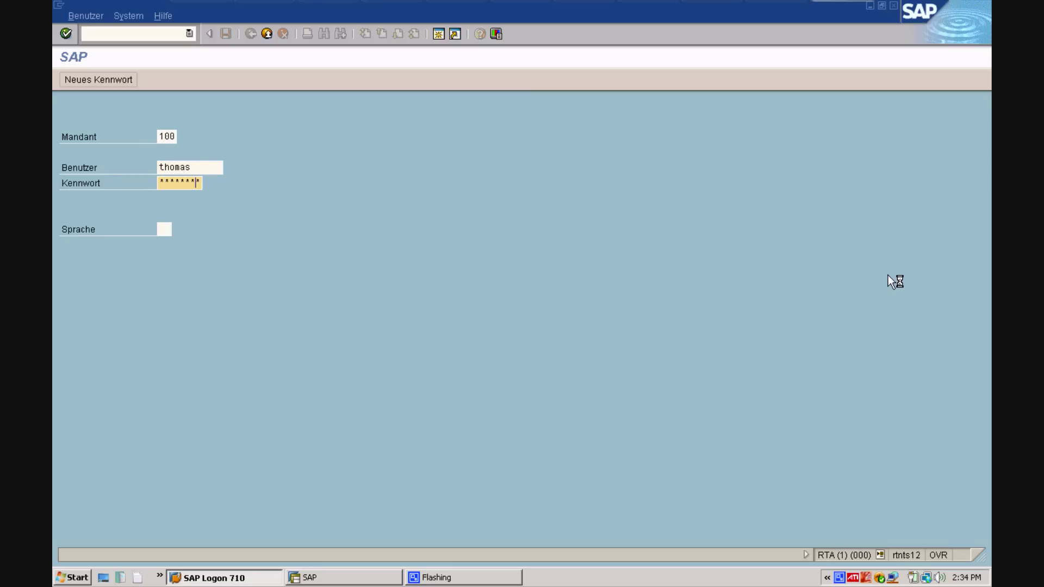
{"action": "key", "text": "Return"}
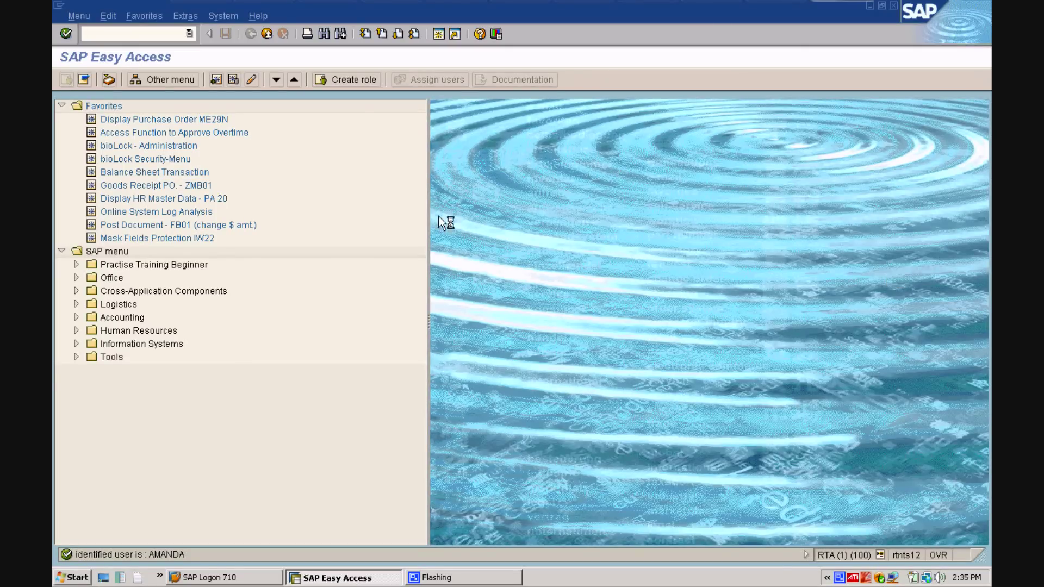
{"action": "double_click", "coordinate": [196, 119]}
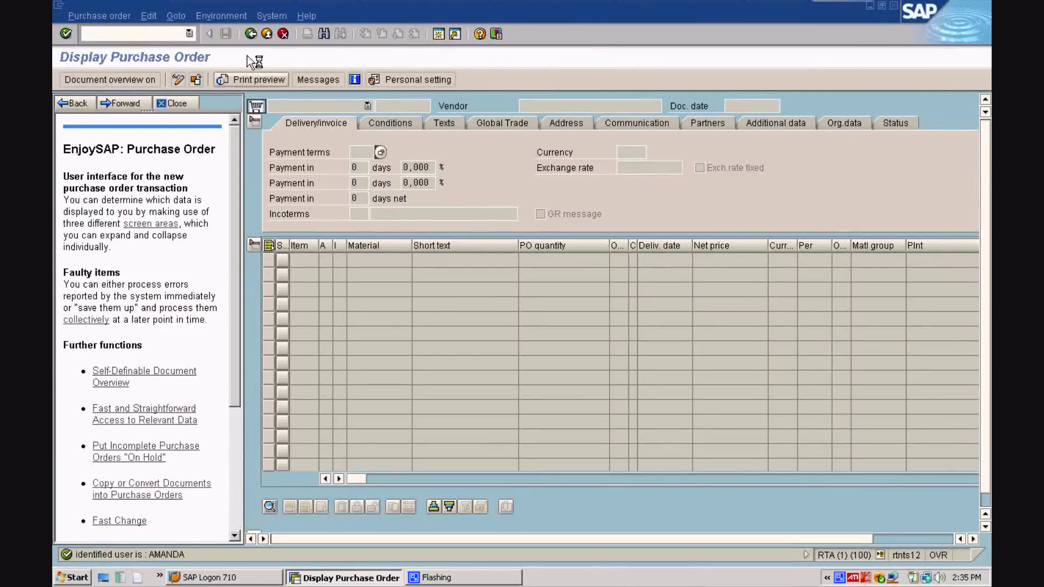
Exit the purchase order, launch Access Function to Approve Overtime, then cancel the Time Sheet
{"action": "left_click", "coordinate": [267, 34]}
{"action": "double_click", "coordinate": [194, 133]}
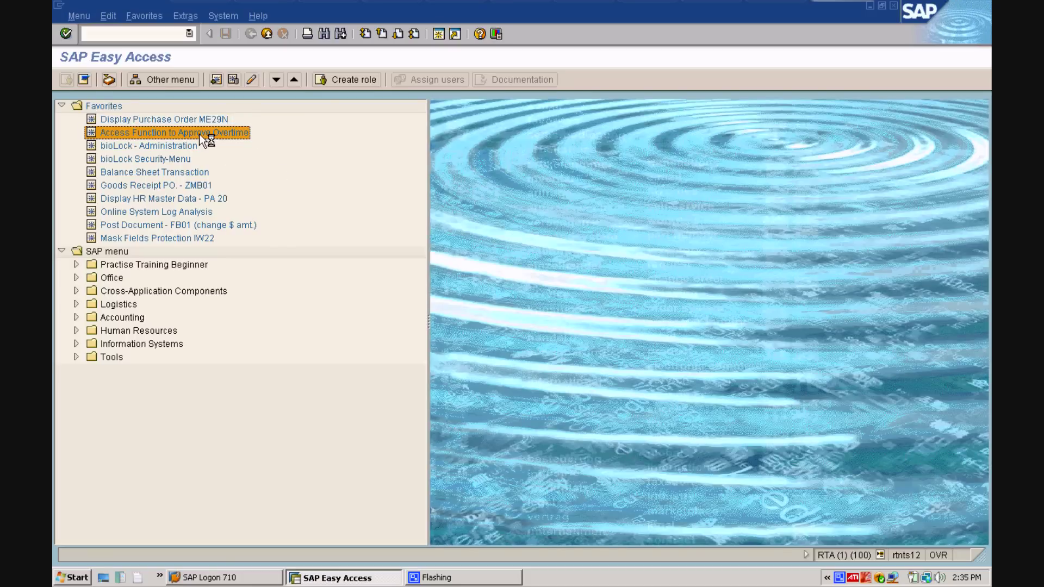
{"action": "double_click", "coordinate": [200, 133]}
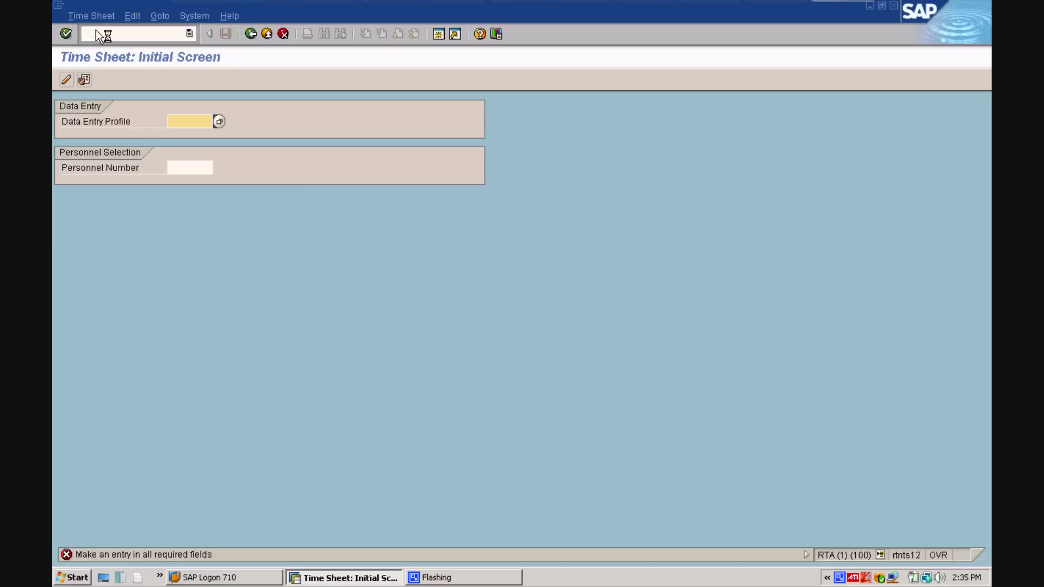
{"action": "left_click", "coordinate": [283, 33]}
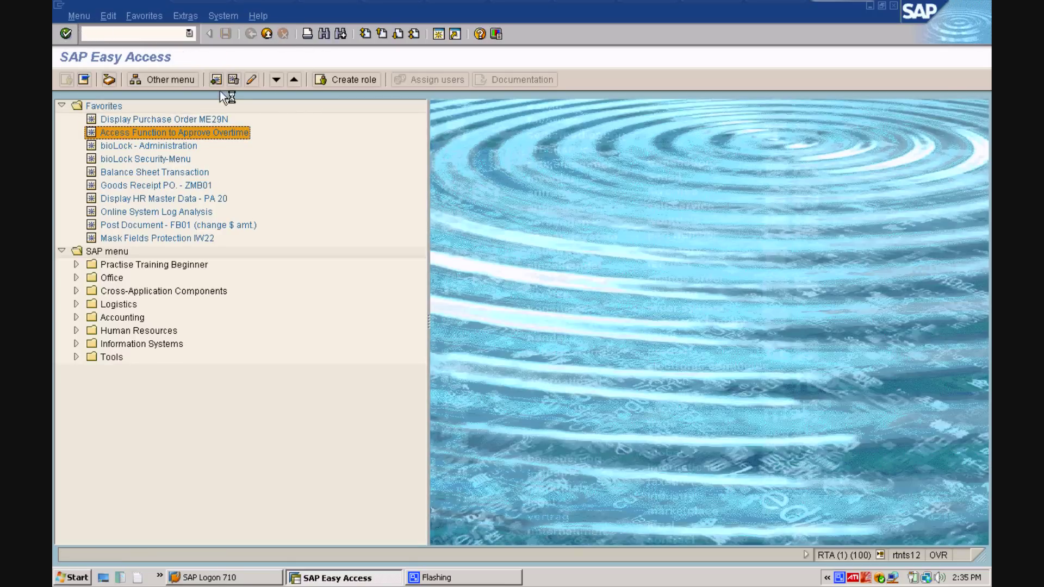
Log off, then log back on to RTA Demosystem as user sapall
{"action": "left_click", "coordinate": [894, 6]}
{"action": "key", "text": "Return"}
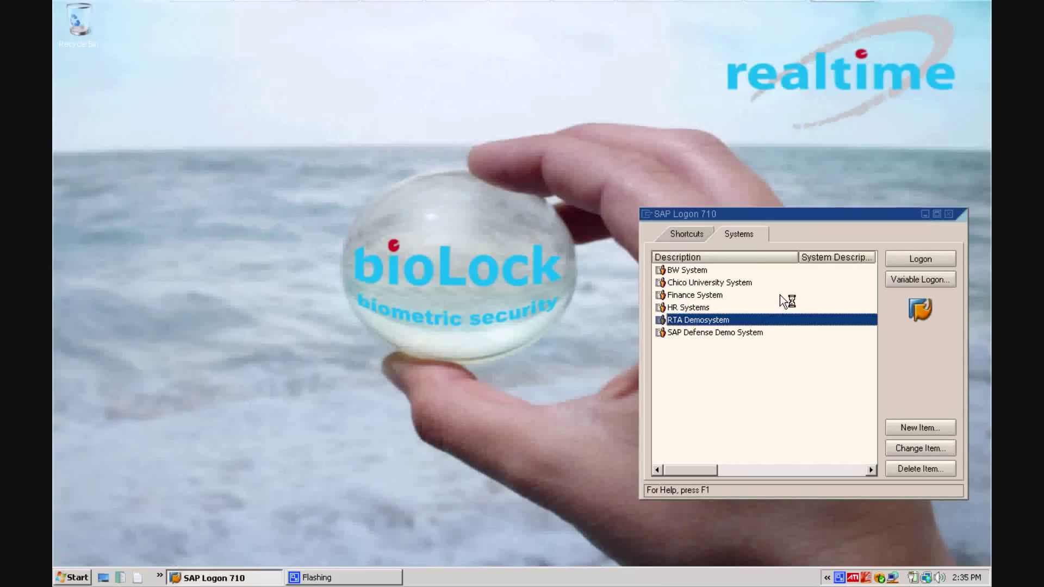
{"action": "left_click", "coordinate": [906, 260]}
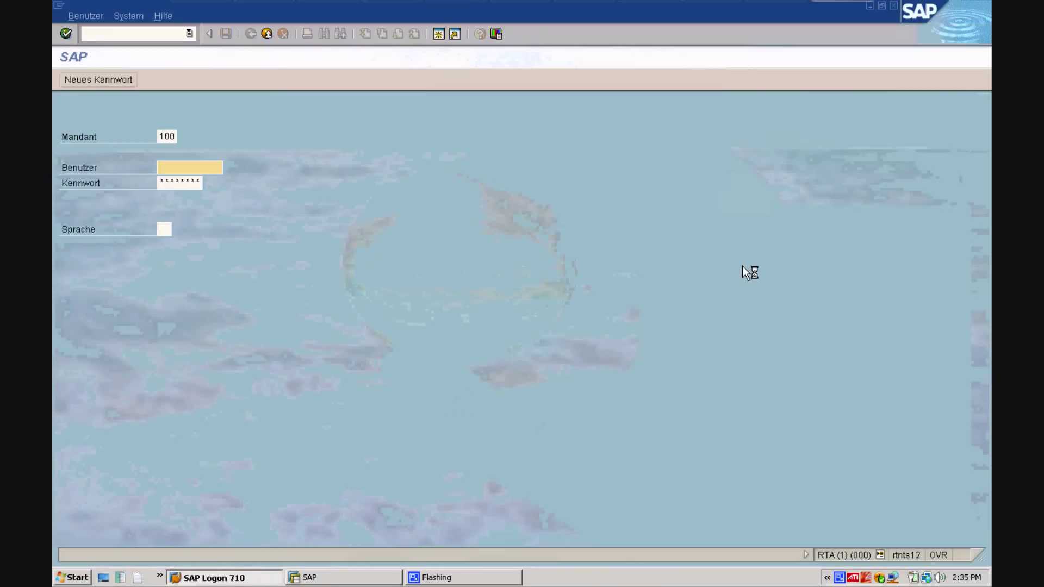
{"action": "type", "text": "sapall"}
{"action": "key", "text": "Tab"}
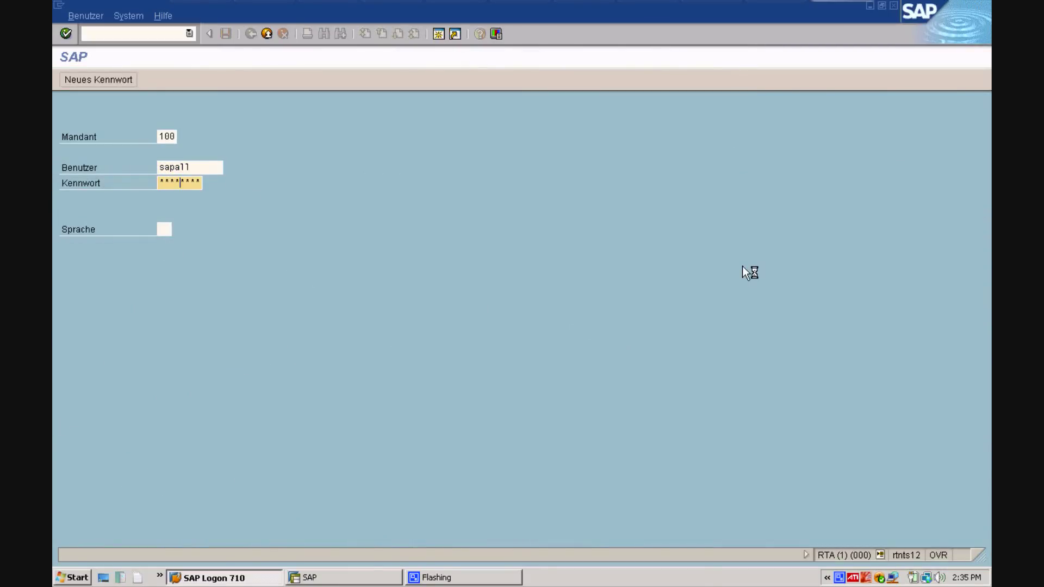
{"action": "key", "text": "Return"}
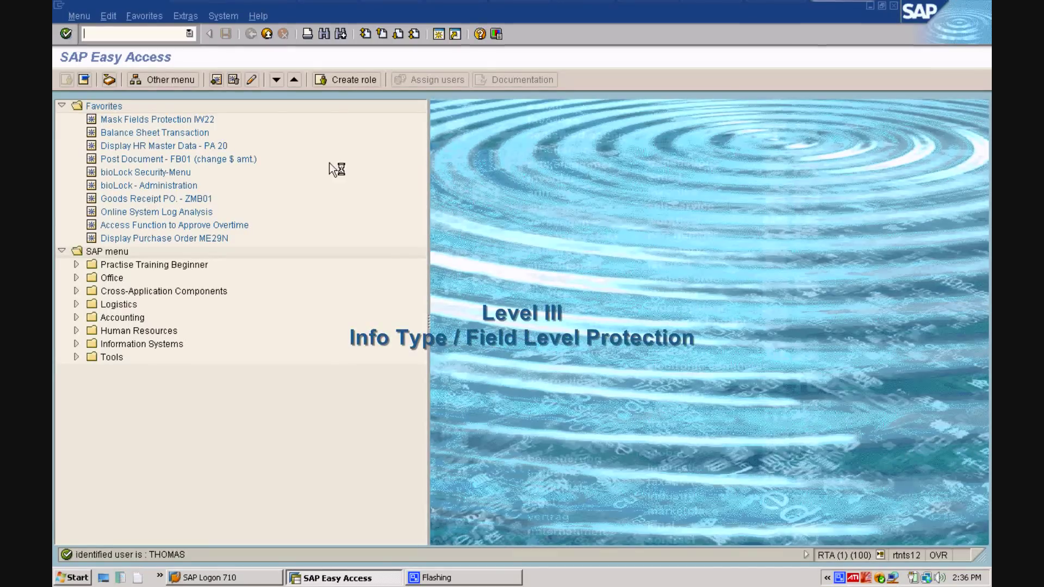
Open Display HR Master Data PA20 and display infotype 168 for personnel number 1
{"action": "double_click", "coordinate": [185, 147]}
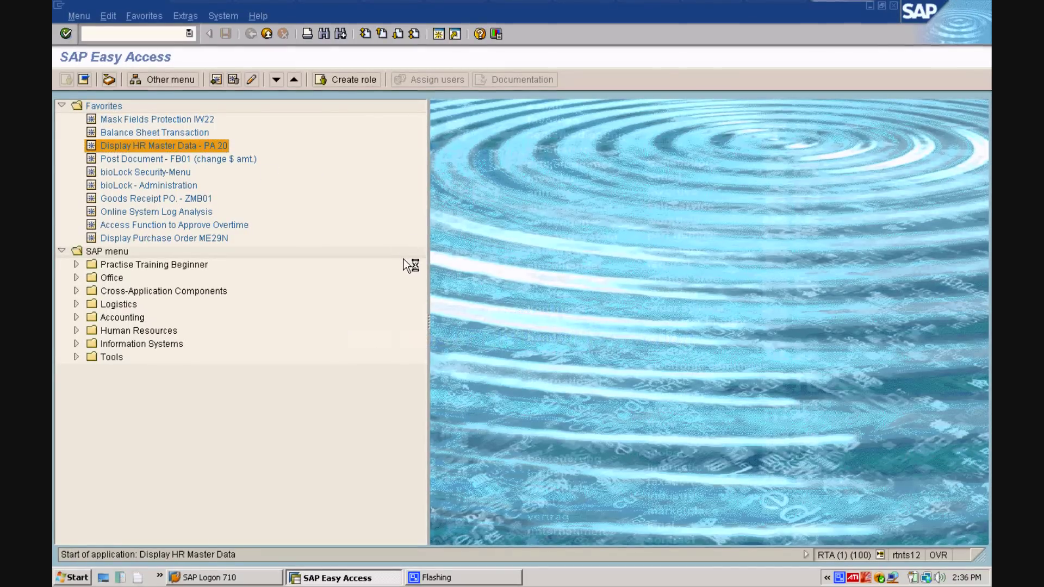
{"action": "type", "text": "1"}
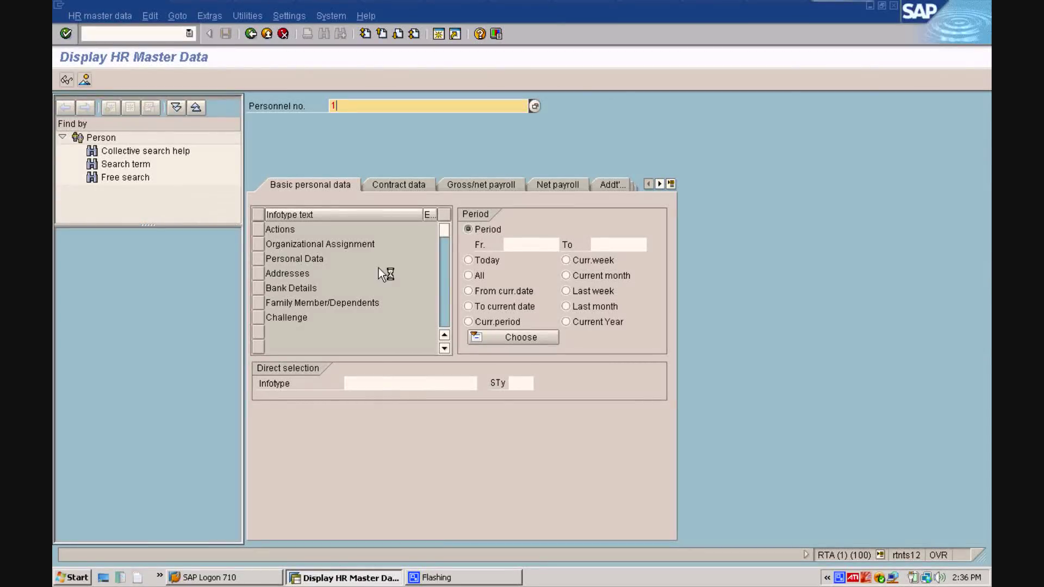
{"action": "left_click", "coordinate": [387, 381]}
{"action": "type", "text": "1"}
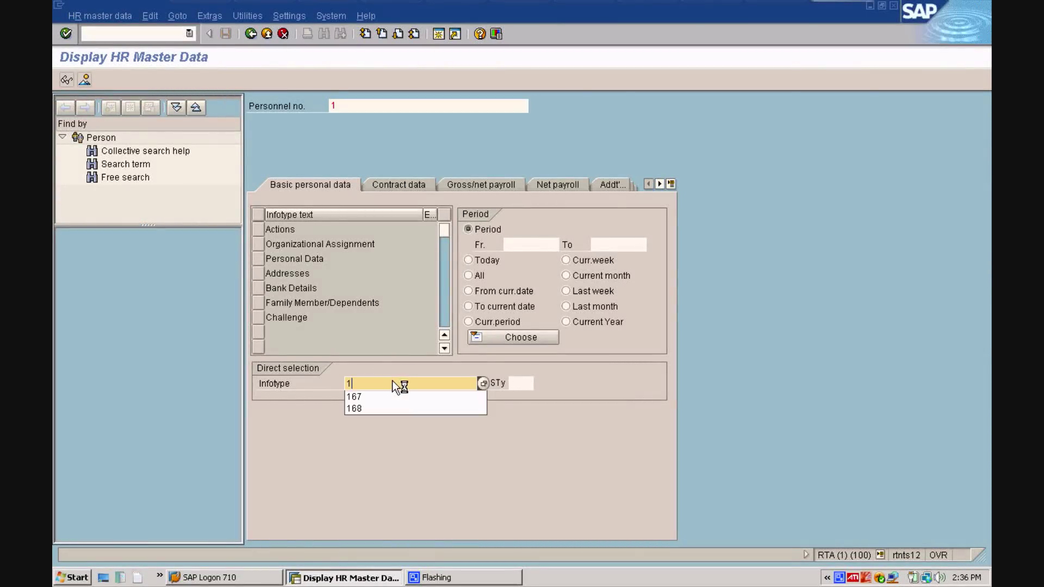
{"action": "type", "text": "68"}
{"action": "key", "text": "Return"}
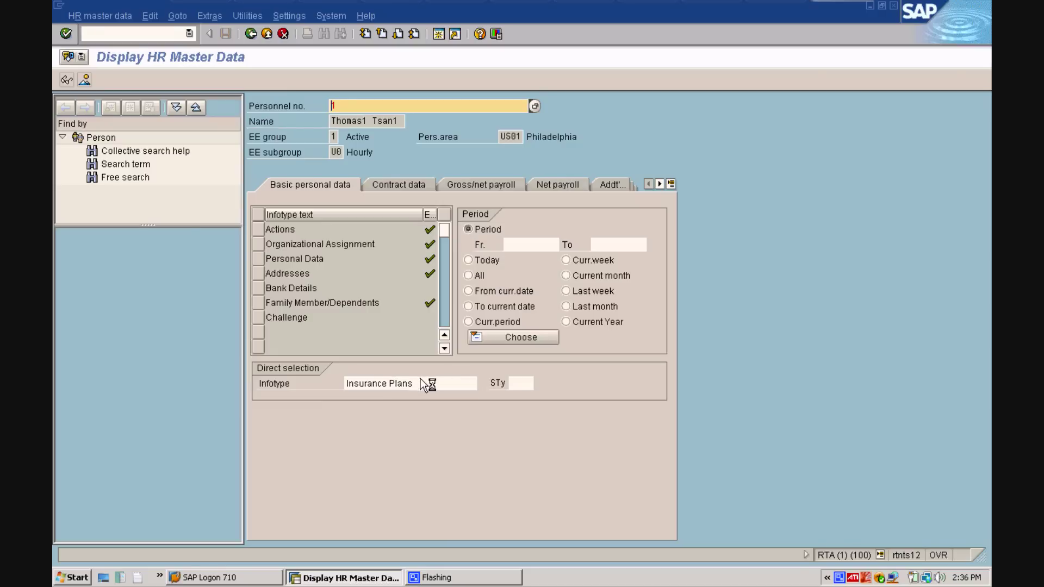
Repeatedly request infotype 167, then exit PA20 after the fingerprint is rejected
{"action": "type", "text": "167"}
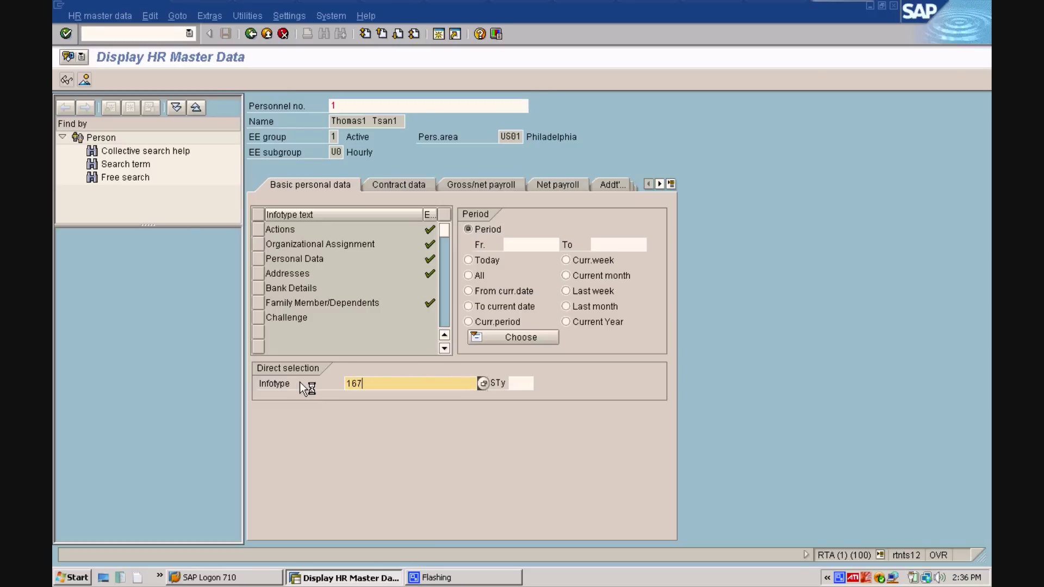
{"action": "key", "text": "Return"}
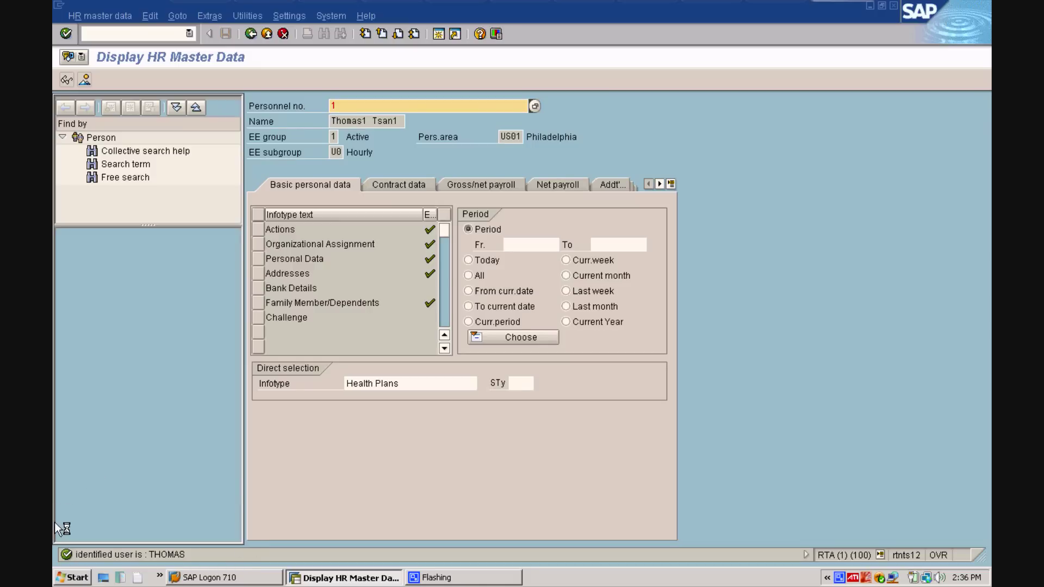
{"action": "left_click_drag", "start_coordinate": [405, 383], "coordinate": [353, 383]}
{"action": "type", "text": "167"}
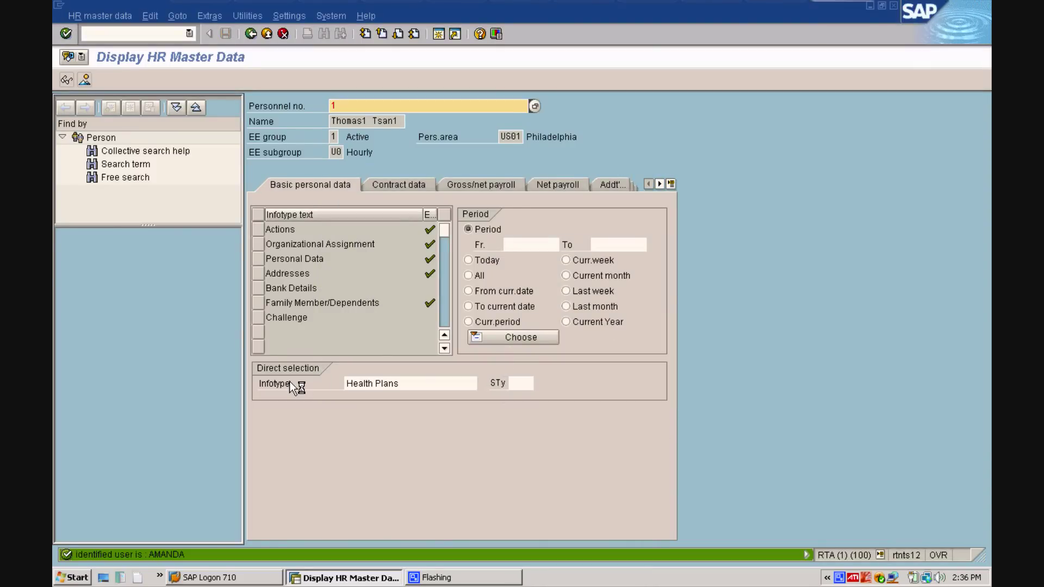
{"action": "left_click_drag", "start_coordinate": [401, 381], "coordinate": [282, 383]}
{"action": "type", "text": "167"}
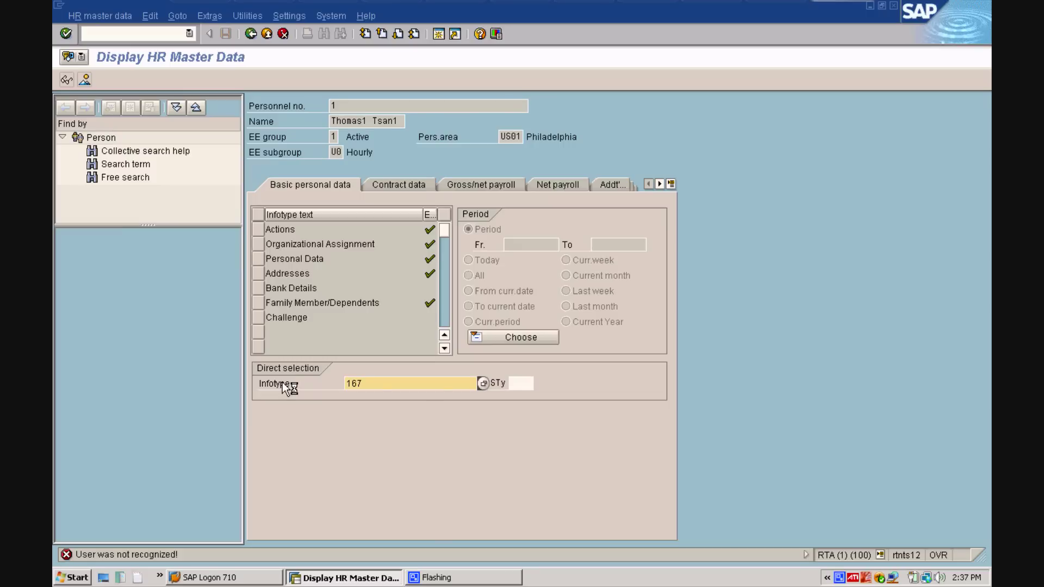
{"action": "left_click", "coordinate": [267, 34]}
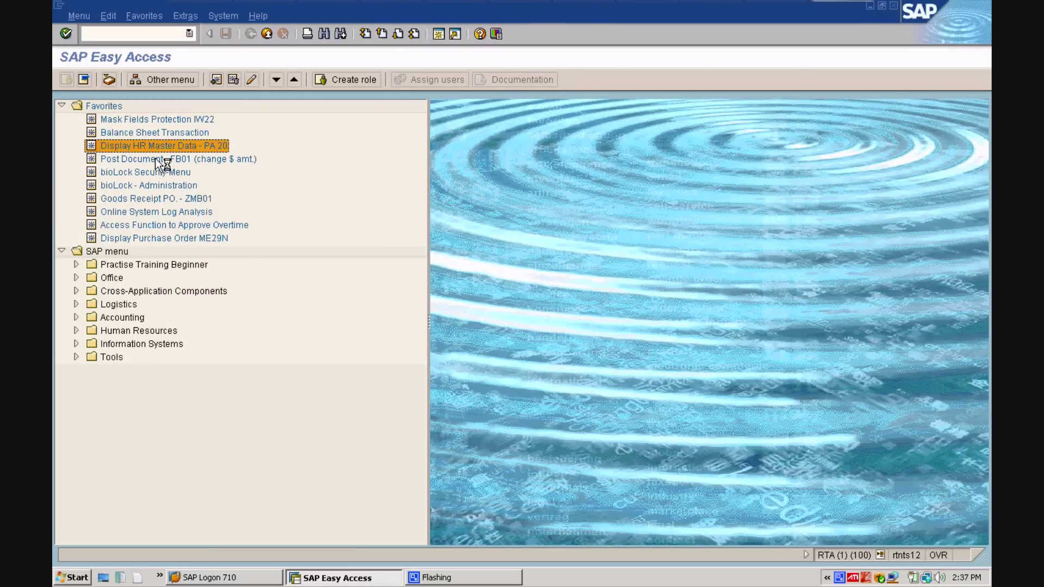
Start FB01 with document date 30.07.2008, type ZP, company code 0001 and currency EUR
{"action": "double_click", "coordinate": [157, 159]}
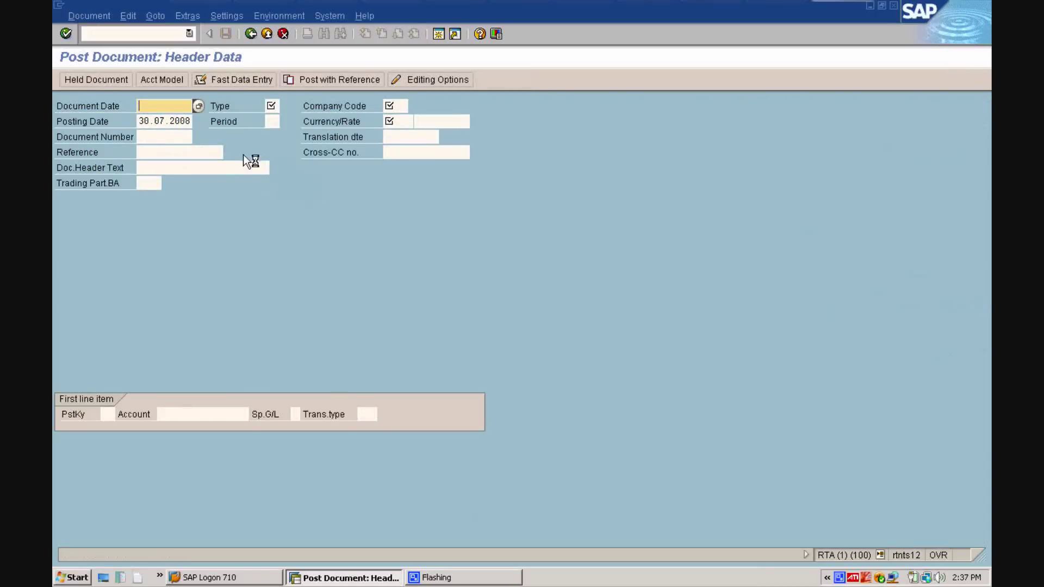
{"action": "left_click", "coordinate": [198, 105]}
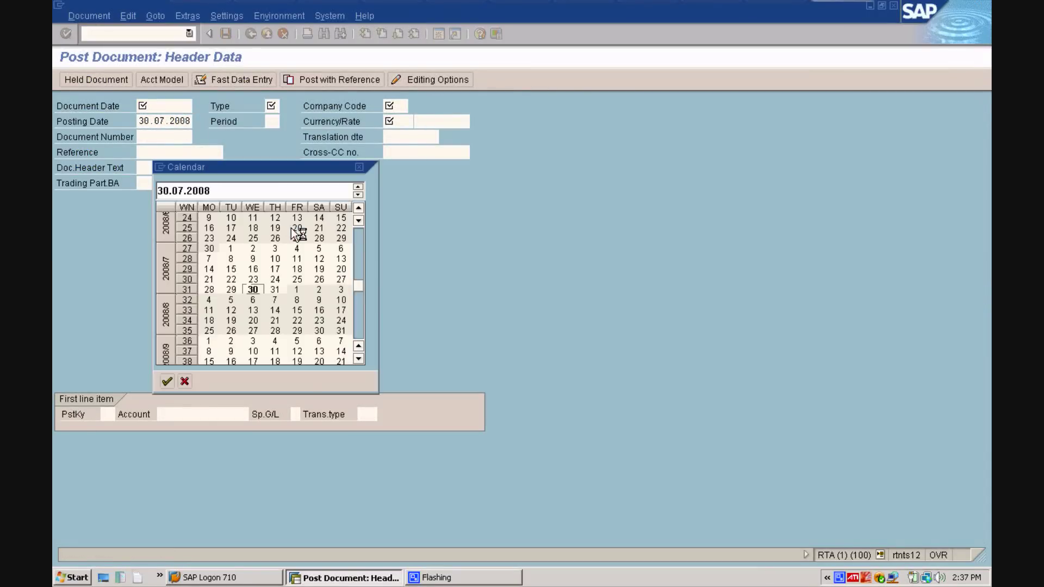
{"action": "double_click", "coordinate": [253, 289]}
{"action": "left_click", "coordinate": [271, 106]}
{"action": "type", "text": "zp"}
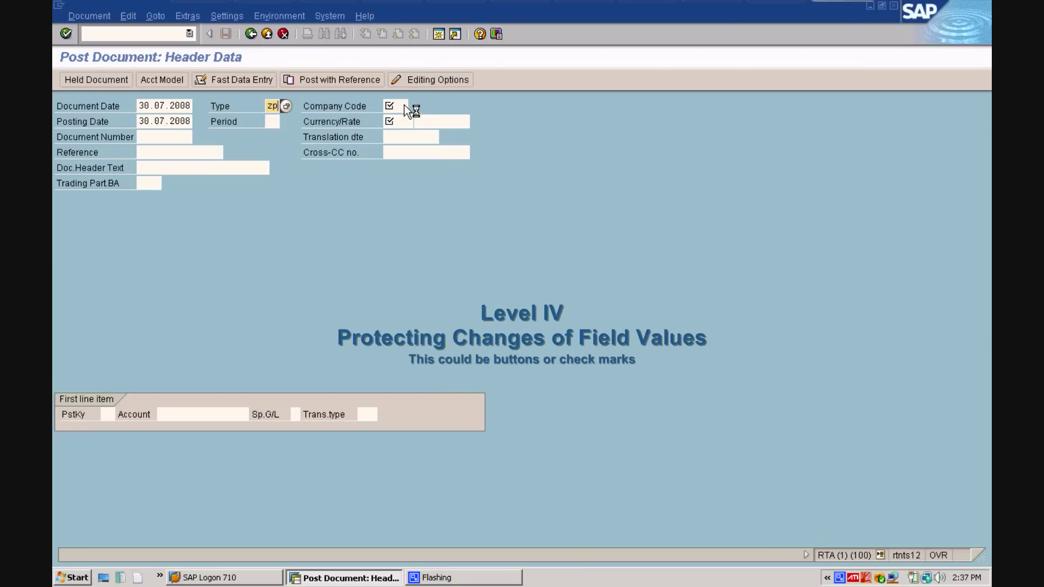
{"action": "left_click", "coordinate": [402, 105]}
{"action": "type", "text": "0001"}
{"action": "left_click", "coordinate": [394, 122]}
{"action": "type", "text": "eu"}
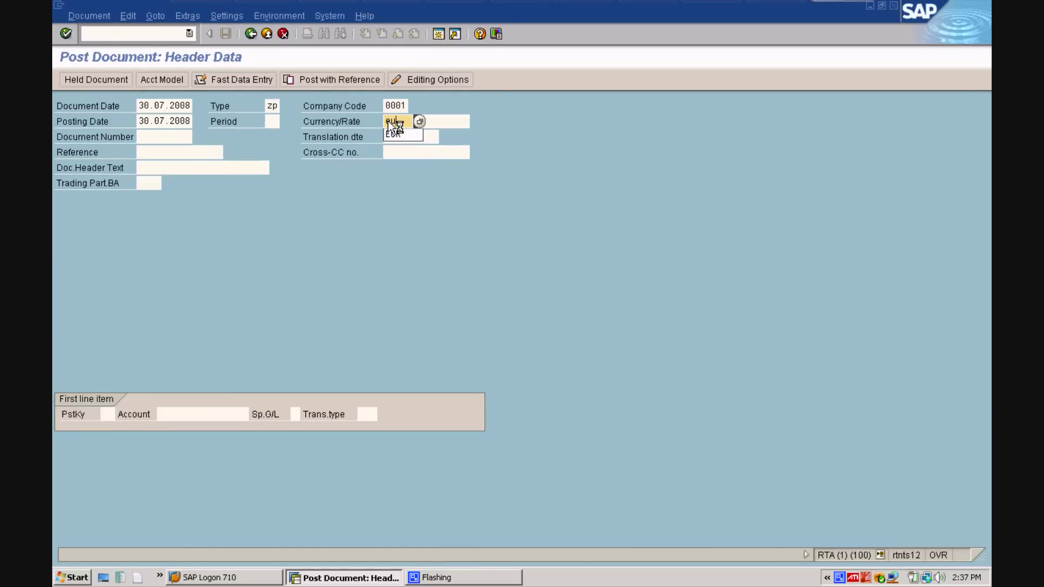
{"action": "type", "text": "r"}
Add a posting key 91 line on account 113103 for 5000, value date 30.07.2008
{"action": "left_click", "coordinate": [107, 415]}
{"action": "type", "text": "91"}
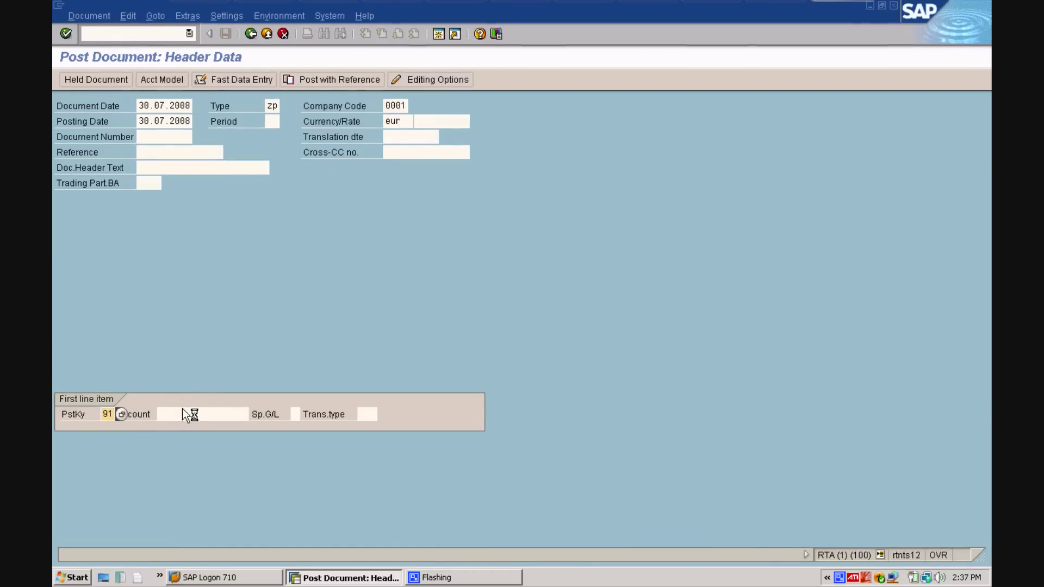
{"action": "left_click", "coordinate": [184, 414]}
{"action": "type", "text": "113103"}
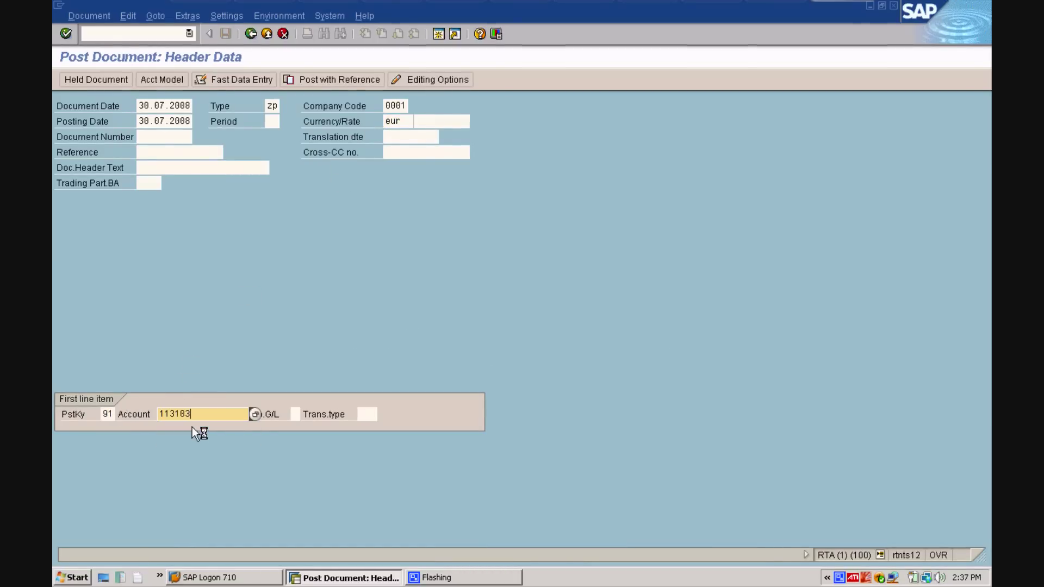
{"action": "key", "text": "Return"}
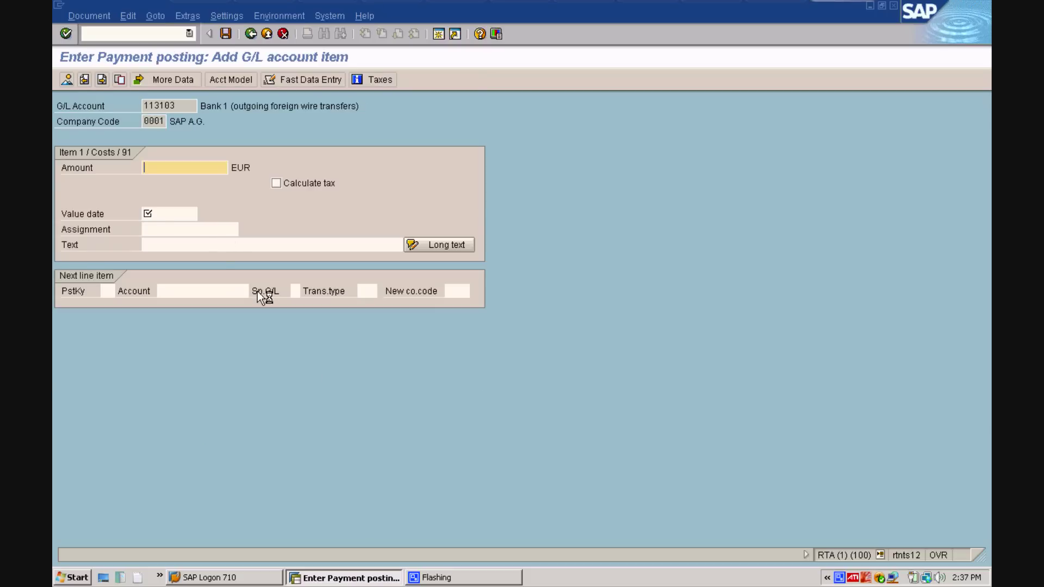
{"action": "type", "text": "5000"}
{"action": "left_click", "coordinate": [165, 214]}
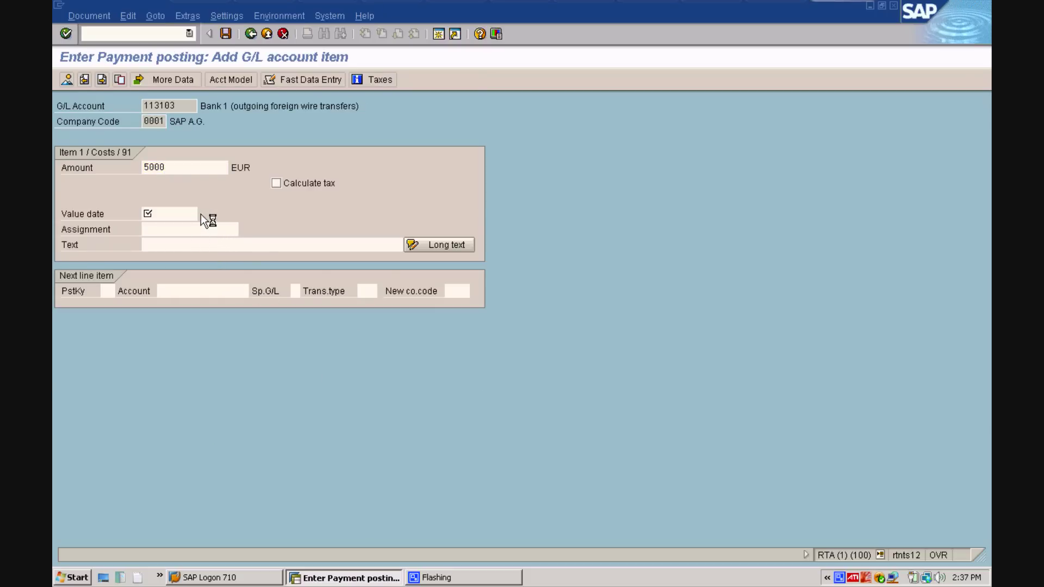
{"action": "double_click", "coordinate": [256, 291]}
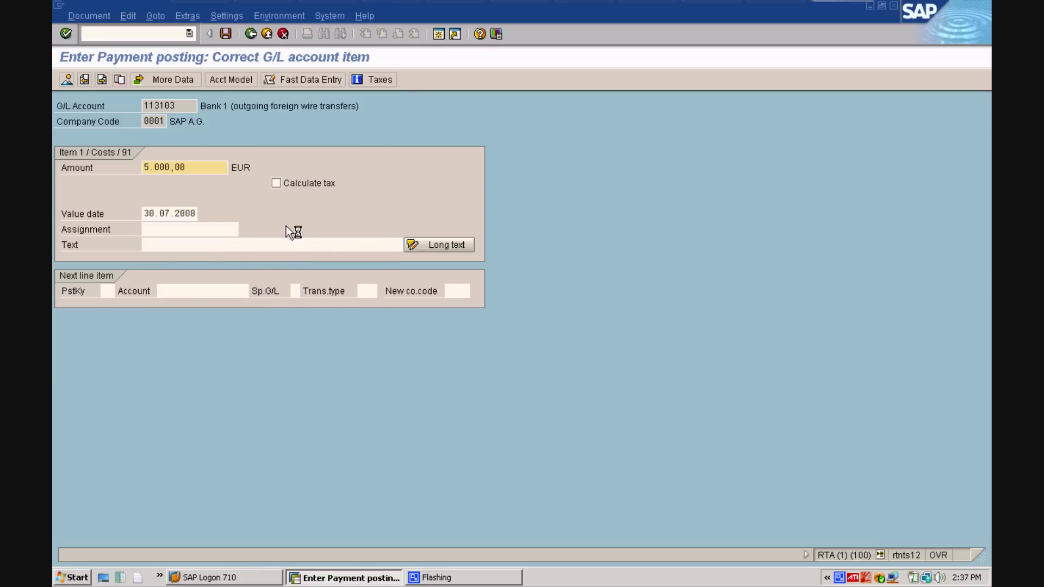
{"action": "left_click", "coordinate": [250, 34]}
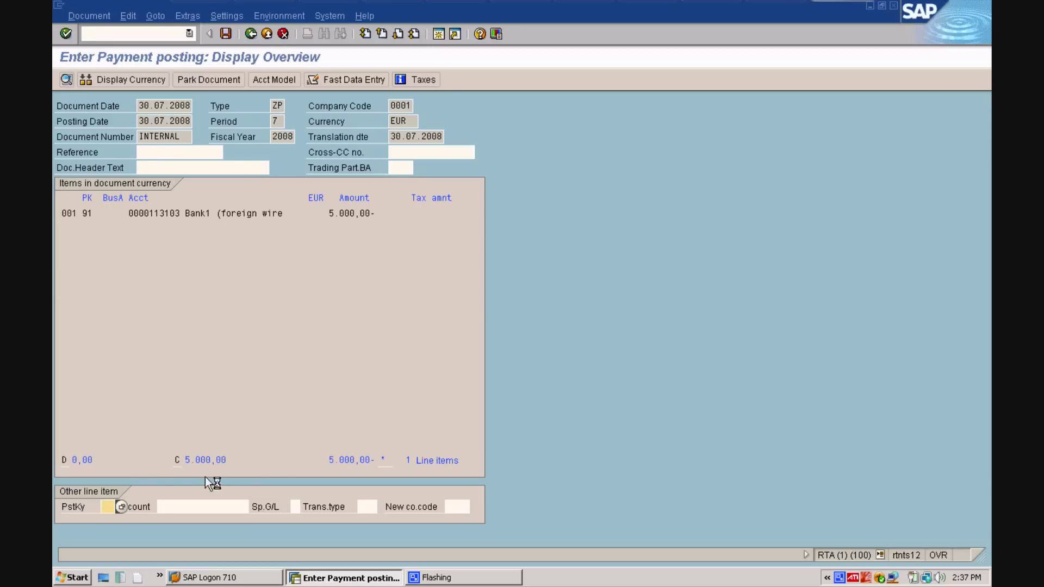
Add a second key 91 line on account 113103 for 15000 dated 30.07.2008, then exit unsaved
{"action": "type", "text": "91"}
{"action": "left_click", "coordinate": [168, 507]}
{"action": "type", "text": "11"}
{"action": "left_click", "coordinate": [185, 519]}
{"action": "key", "text": "Return"}
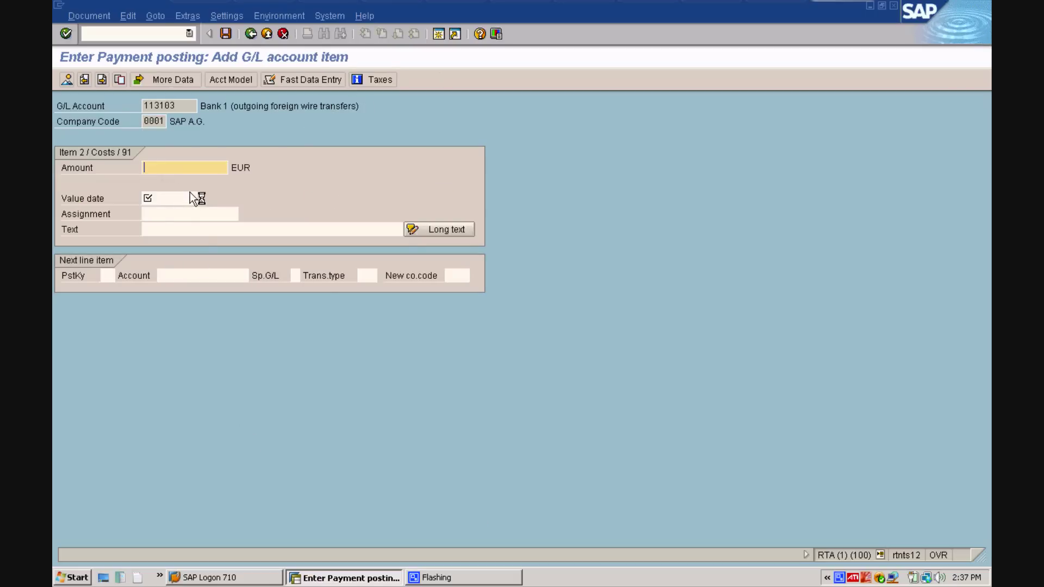
{"action": "type", "text": "15000"}
{"action": "left_click", "coordinate": [177, 200]}
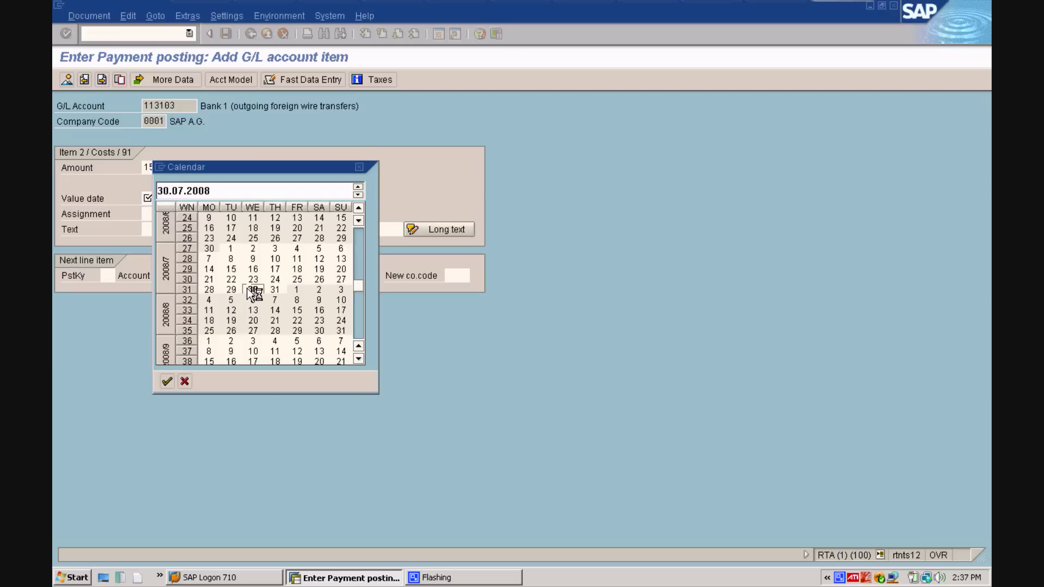
{"action": "double_click", "coordinate": [252, 292]}
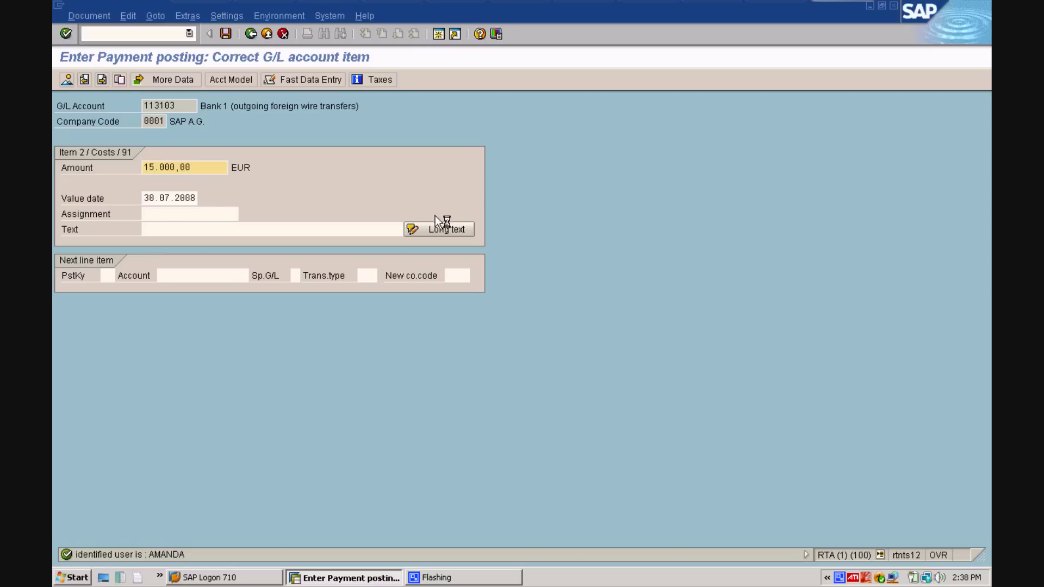
{"action": "left_click", "coordinate": [267, 34]}
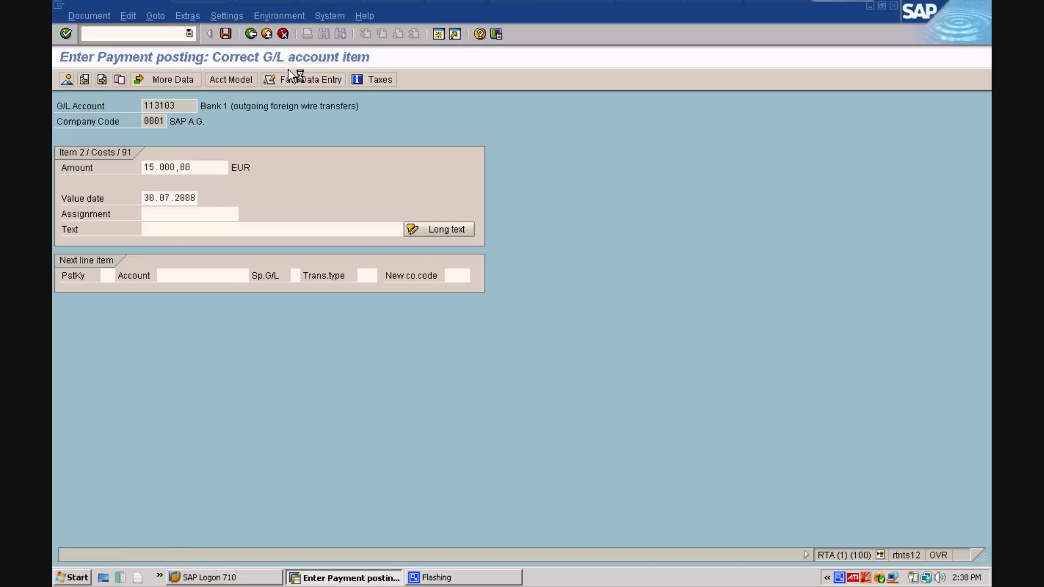
Confirm abandoning the posting, open bioLock Administration with dual authentication, and show the Protocol
{"action": "left_click", "coordinate": [277, 279]}
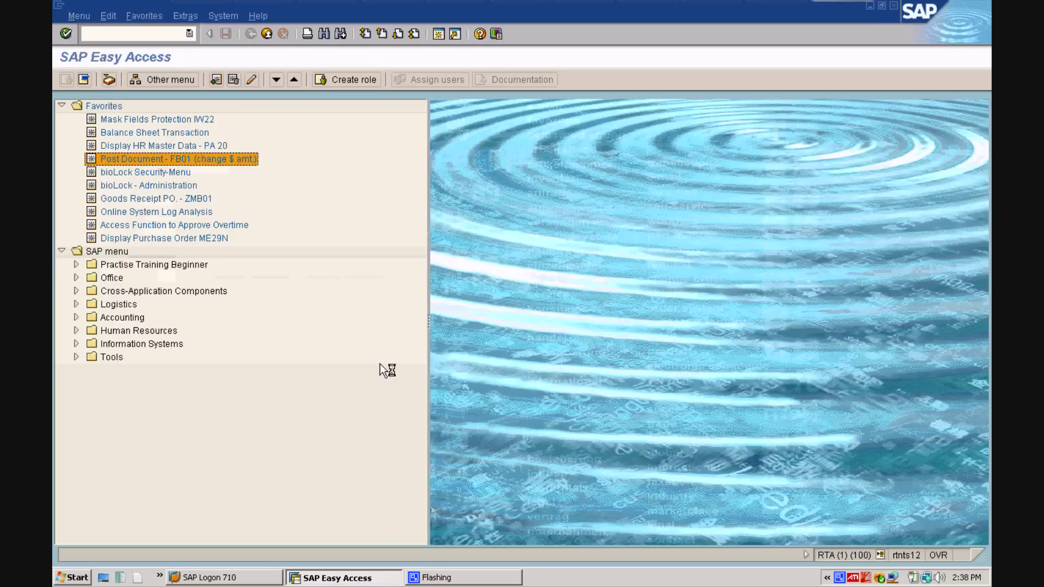
{"action": "double_click", "coordinate": [162, 185]}
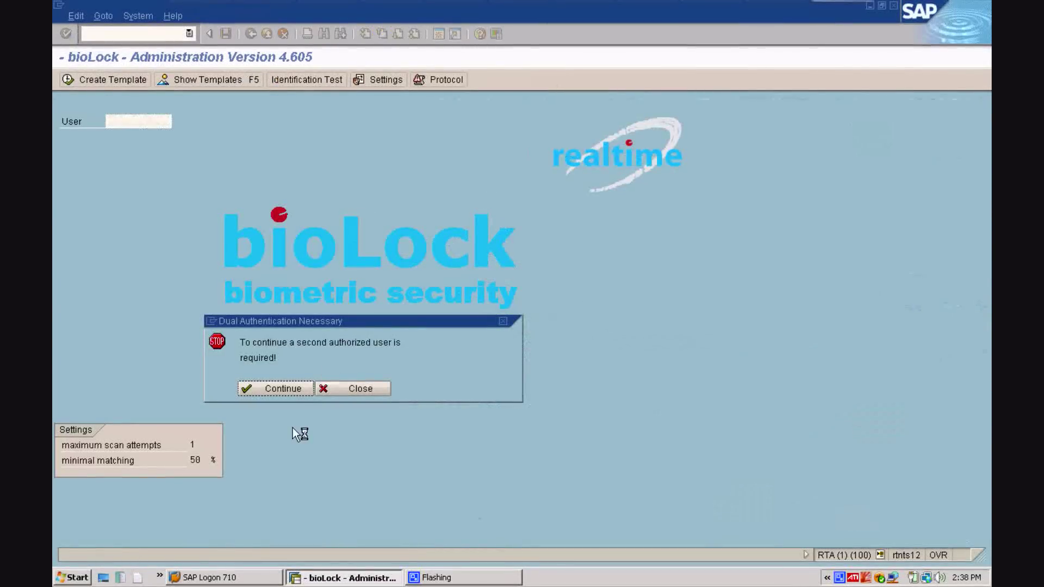
{"action": "left_click", "coordinate": [298, 392]}
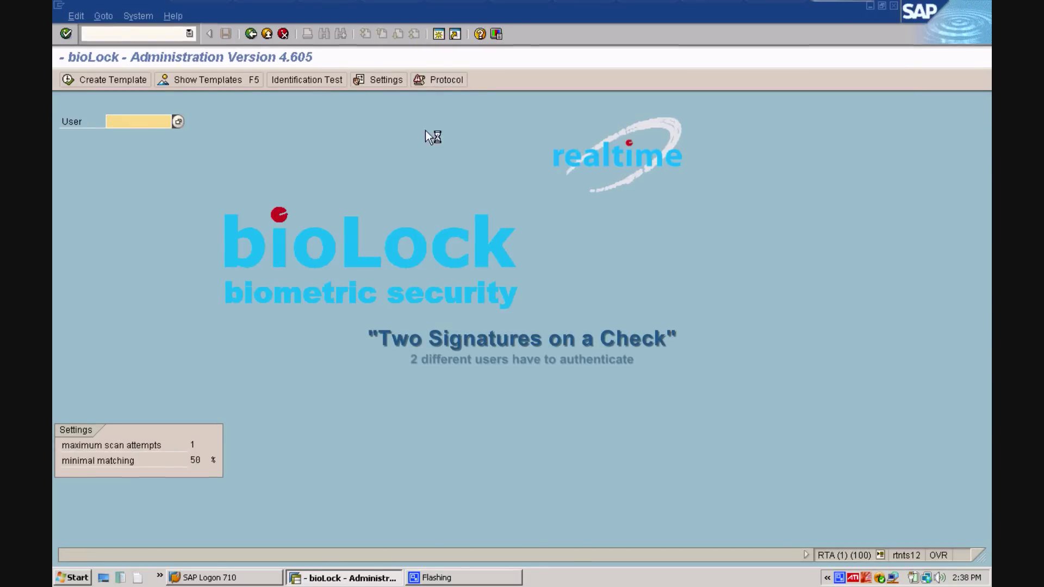
{"action": "left_click", "coordinate": [441, 80]}
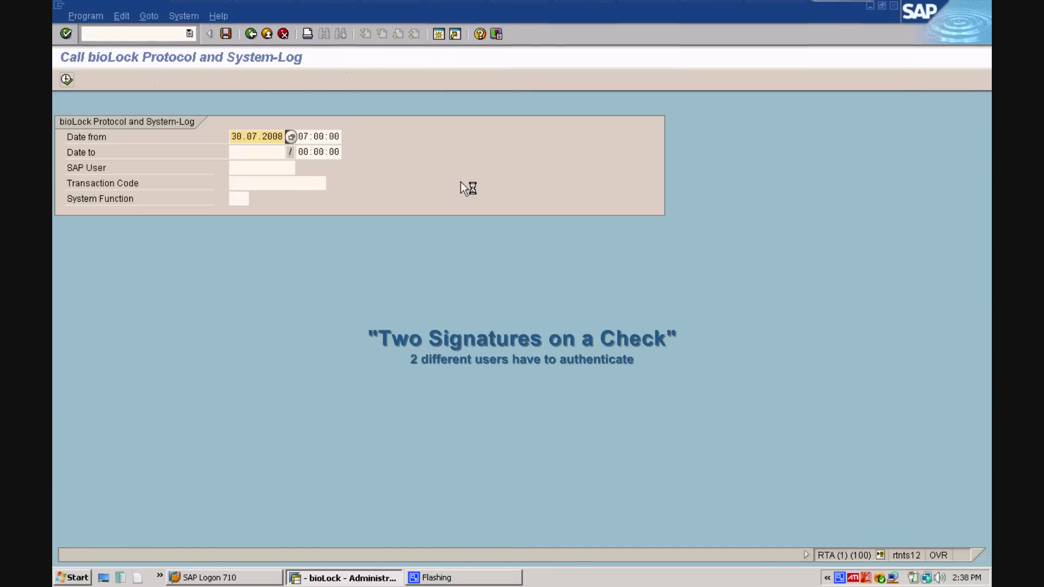
Execute the bioLock protocol for 30.07.2008 and scroll to the latest fingerprint events
{"action": "left_click", "coordinate": [67, 80]}
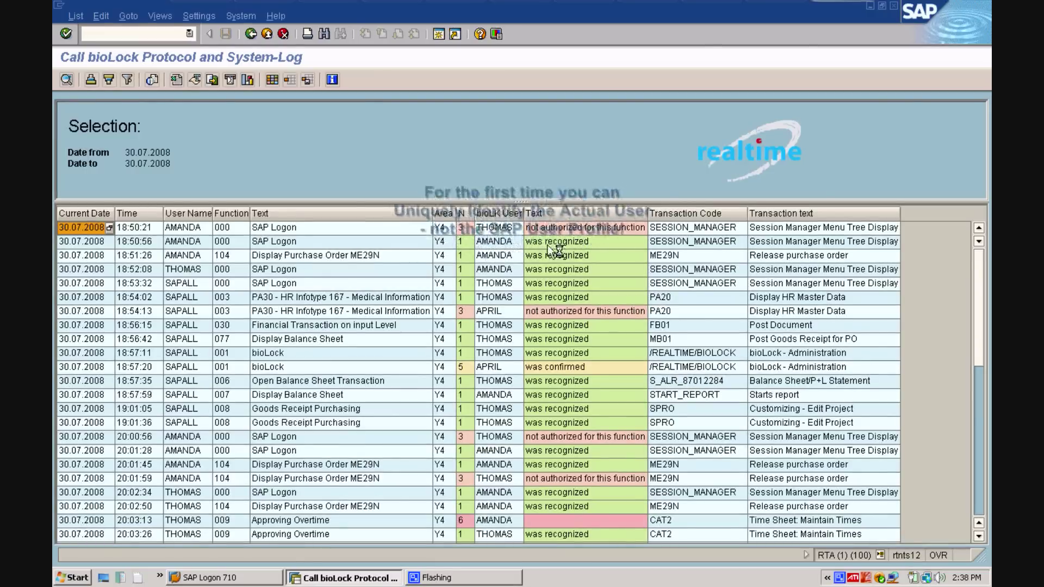
{"action": "left_click_drag", "start_coordinate": [984, 332], "coordinate": [989, 517]}
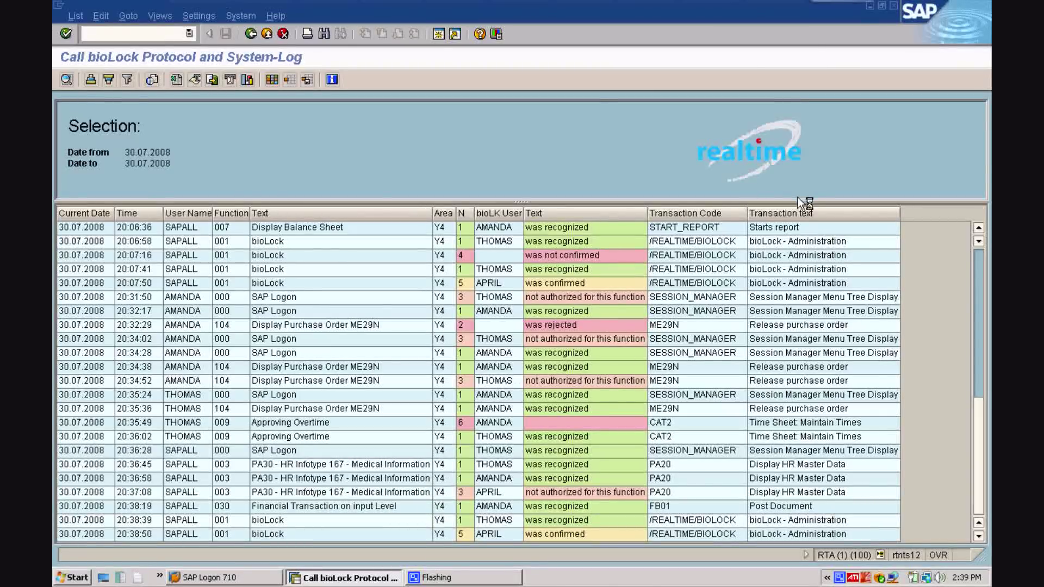
Close the SAP GUI window and confirm the log-off, returning to the SAP Logon 710 list
{"action": "left_click", "coordinate": [893, 6]}
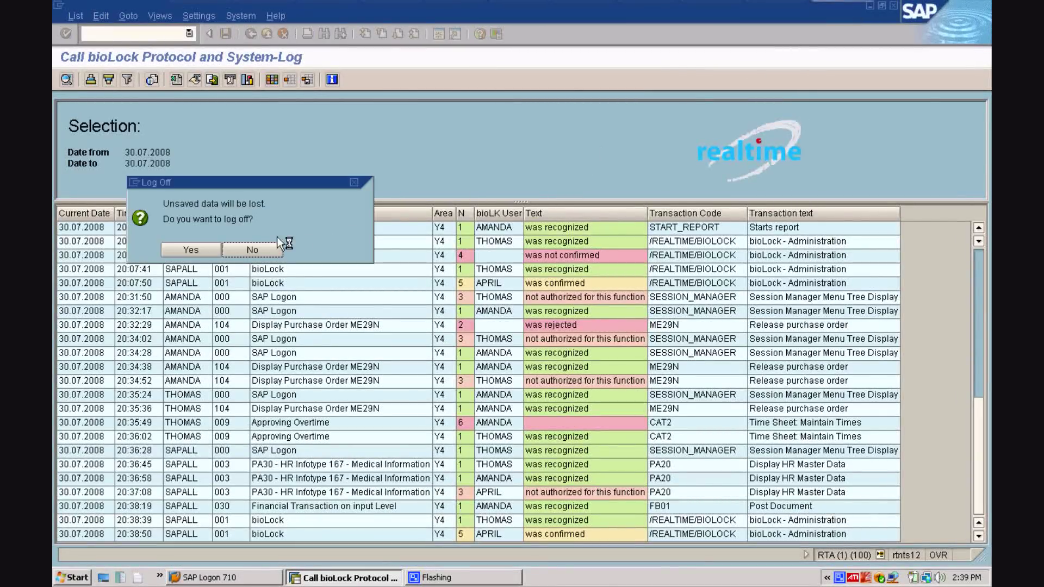
{"action": "left_click", "coordinate": [203, 248]}
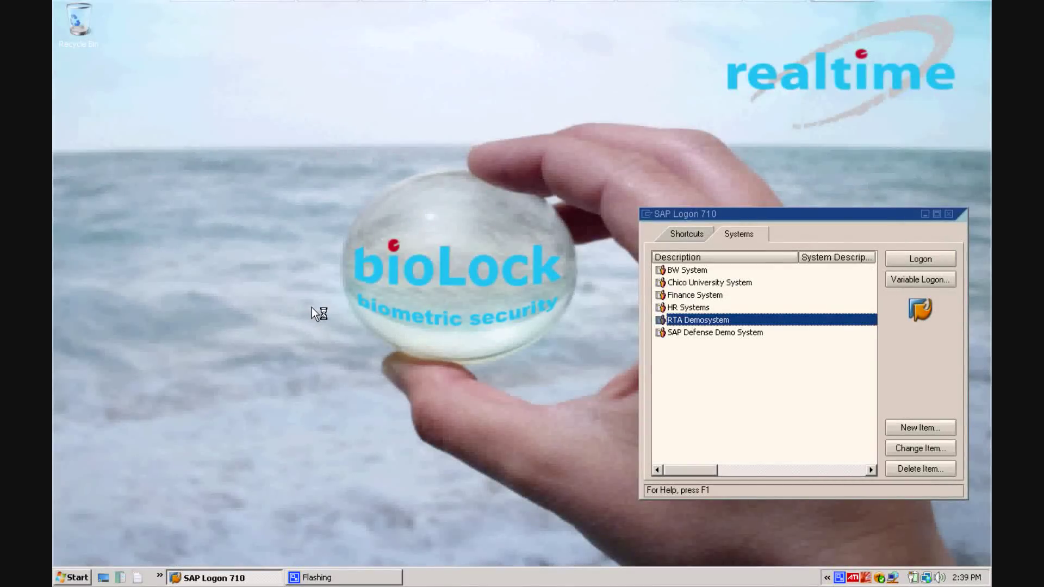